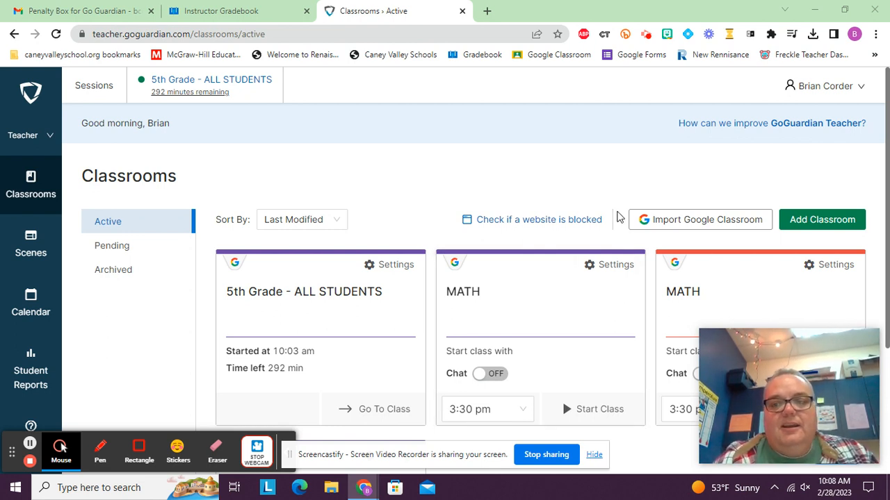
Add a new classroom named KS with Math as its subject.
{"action": "scroll", "coordinate": [729, 183], "scroll_direction": "down", "scroll_amount": 2}
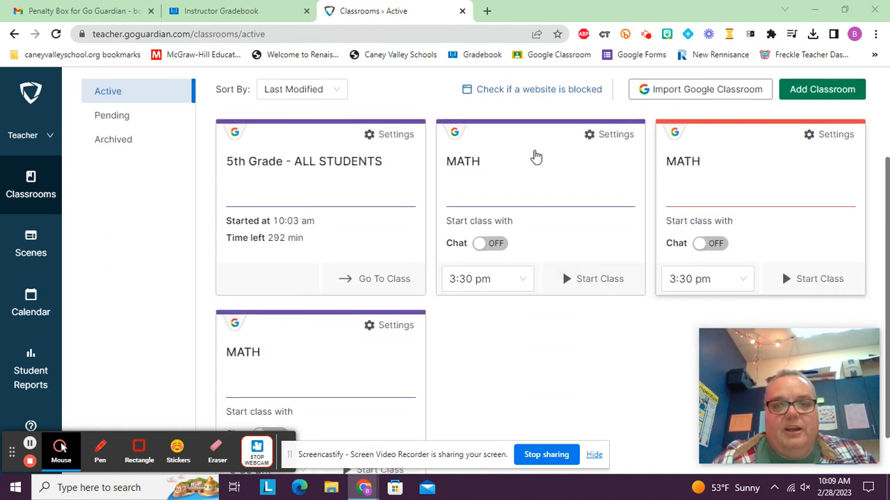
{"action": "scroll", "coordinate": [547, 208], "scroll_direction": "up", "scroll_amount": 2}
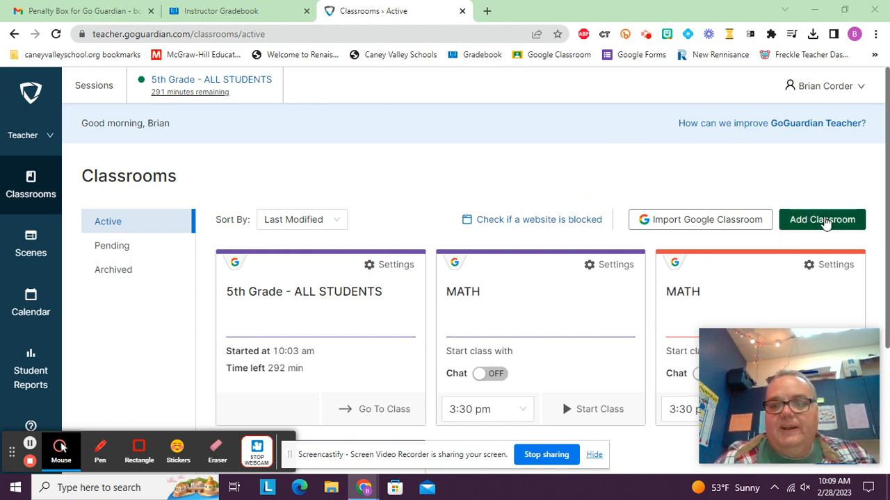
{"action": "left_click", "coordinate": [823, 220]}
{"action": "left_click", "coordinate": [367, 249]}
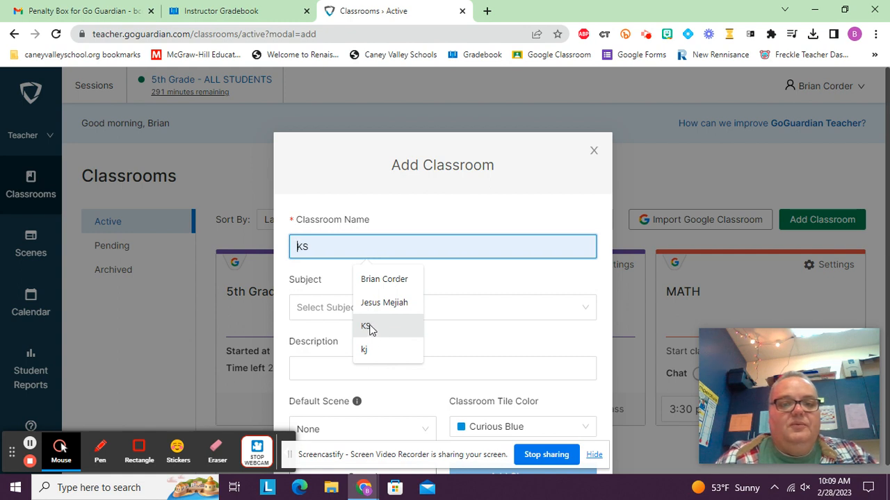
{"action": "left_click", "coordinate": [369, 328]}
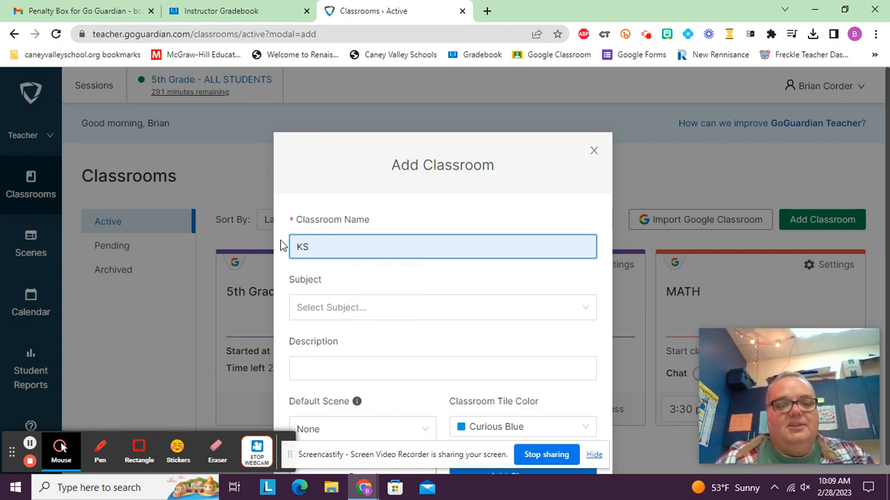
{"action": "scroll", "coordinate": [494, 312], "scroll_direction": "down", "scroll_amount": 1}
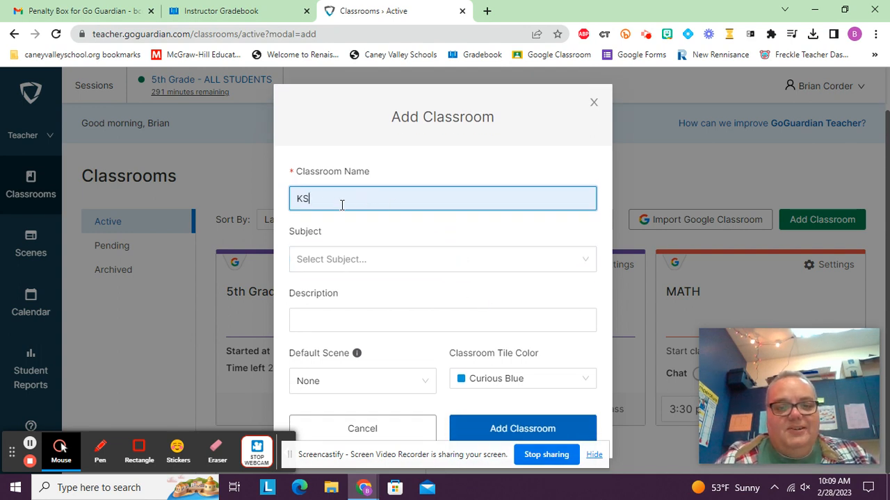
{"action": "left_click", "coordinate": [332, 268]}
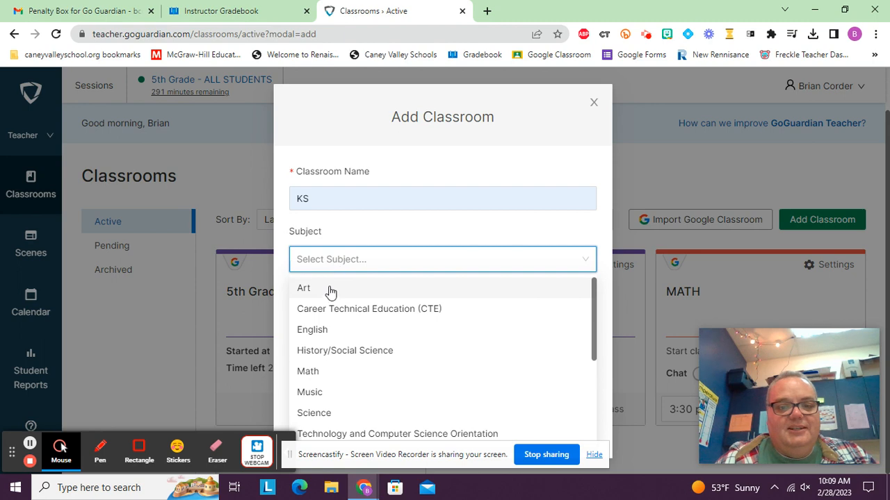
{"action": "left_click", "coordinate": [313, 369]}
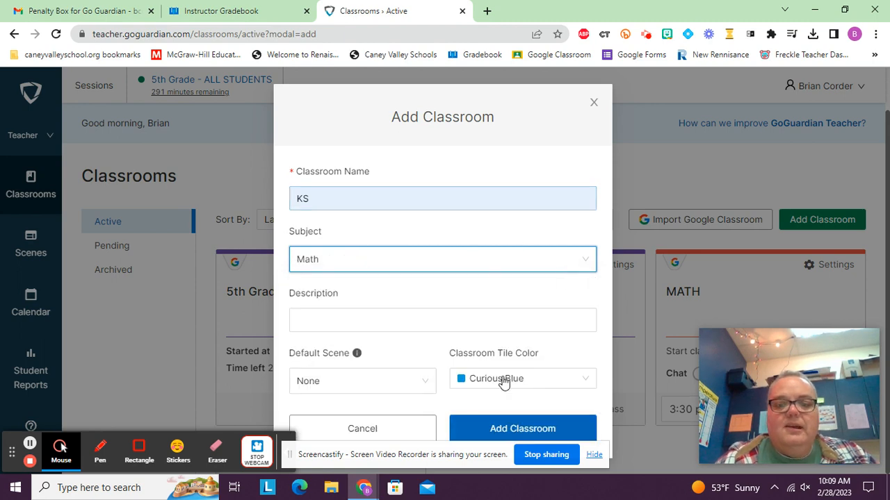
{"action": "left_click", "coordinate": [504, 431]}
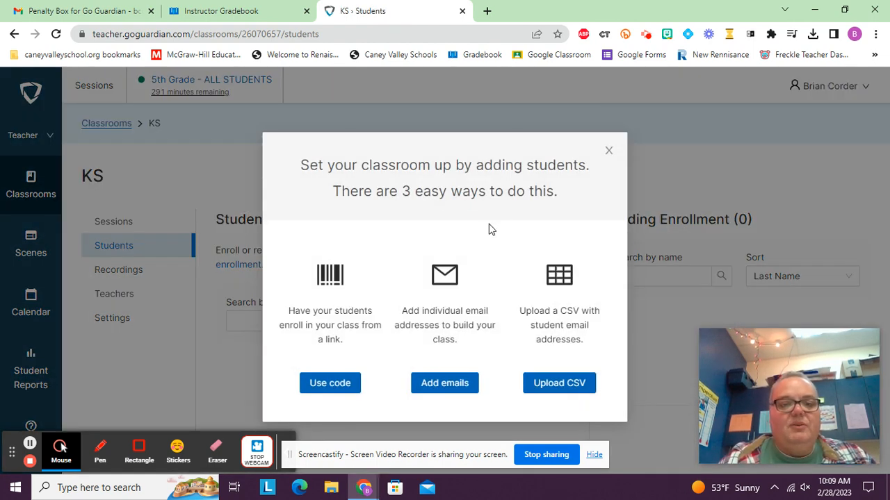
Enroll one student in the KS classroom by entering the student's school email address.
{"action": "left_click", "coordinate": [455, 390]}
{"action": "left_click", "coordinate": [383, 299]}
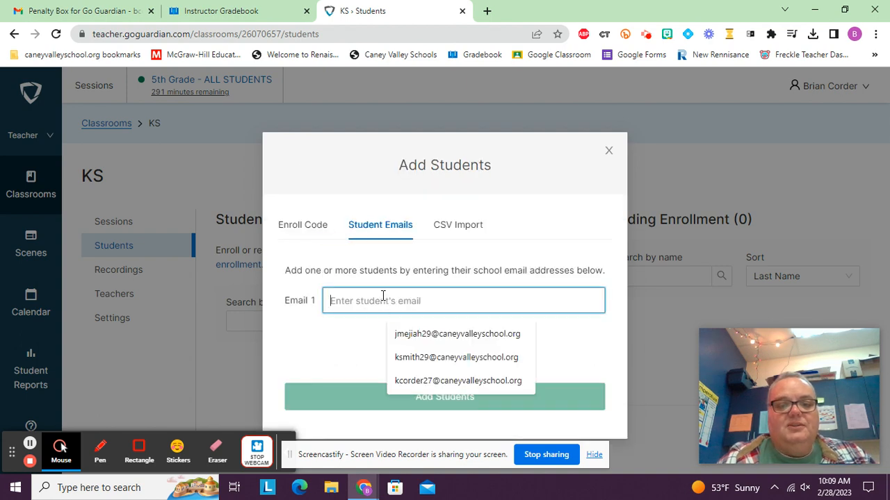
{"action": "left_click", "coordinate": [423, 359]}
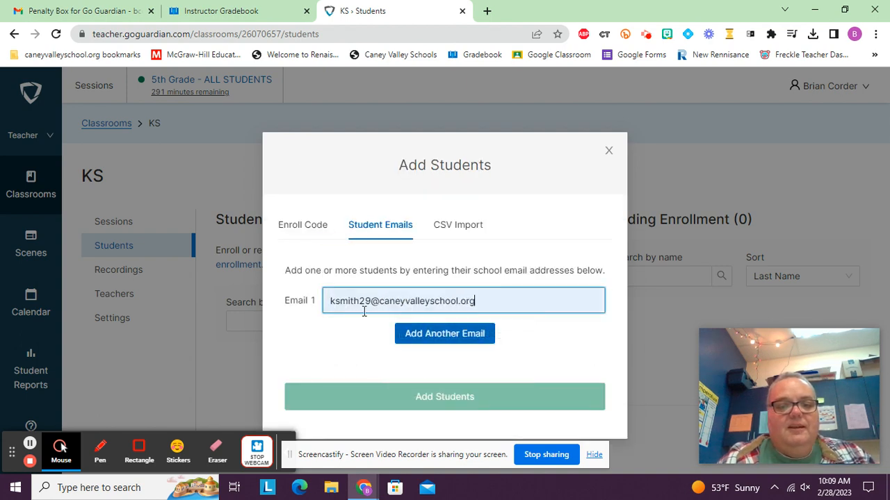
{"action": "left_click", "coordinate": [496, 395]}
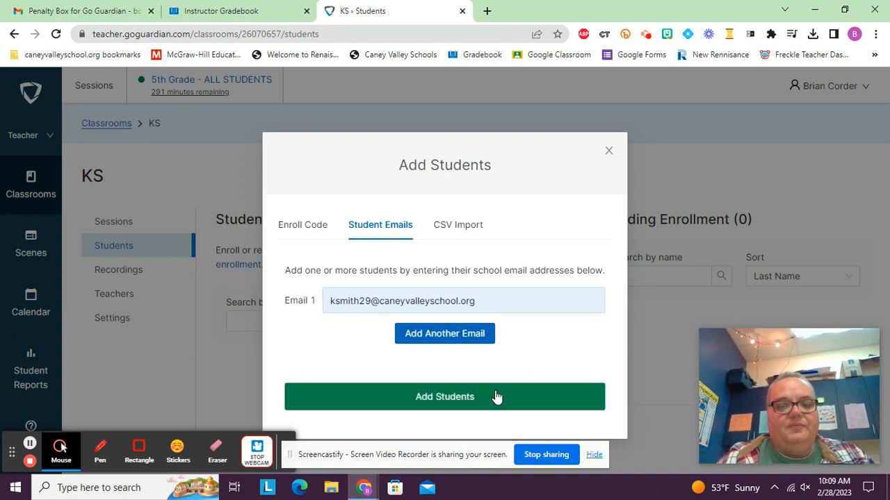
{"action": "left_click", "coordinate": [482, 408]}
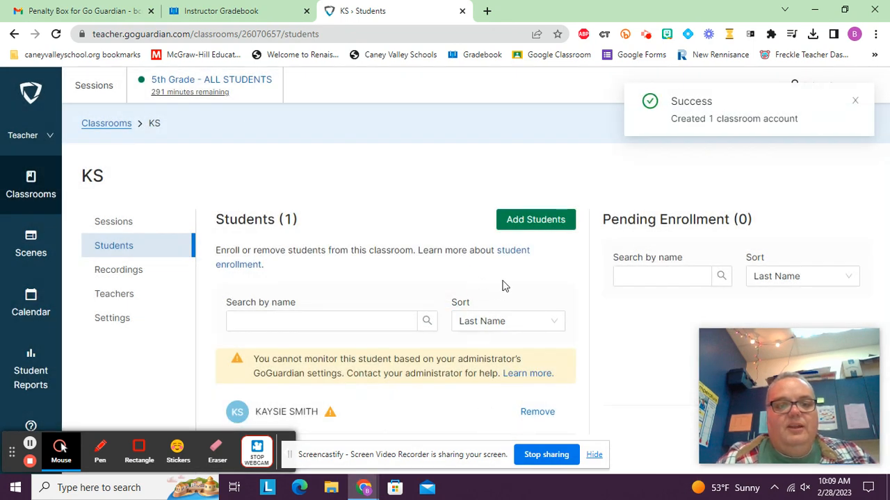
Open the KS classroom from the classroom list, check its student roster, and return to the list.
{"action": "left_click", "coordinate": [102, 123]}
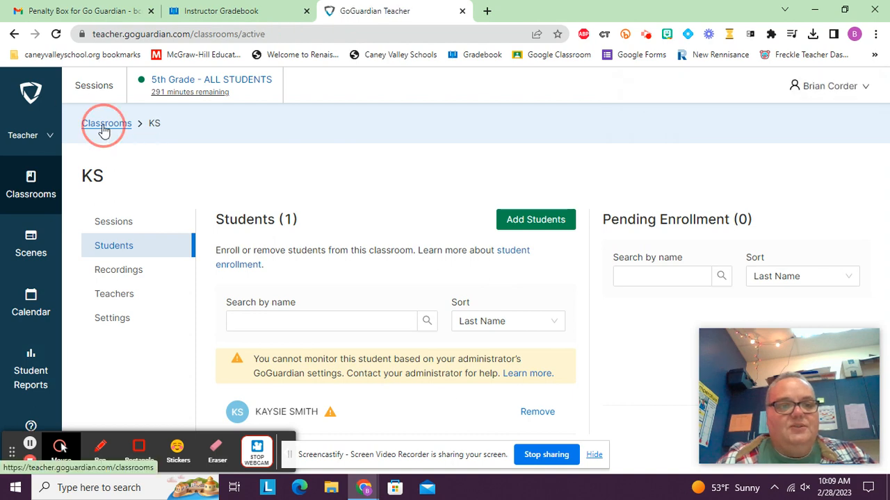
{"action": "scroll", "coordinate": [393, 304], "scroll_direction": "down", "scroll_amount": 3}
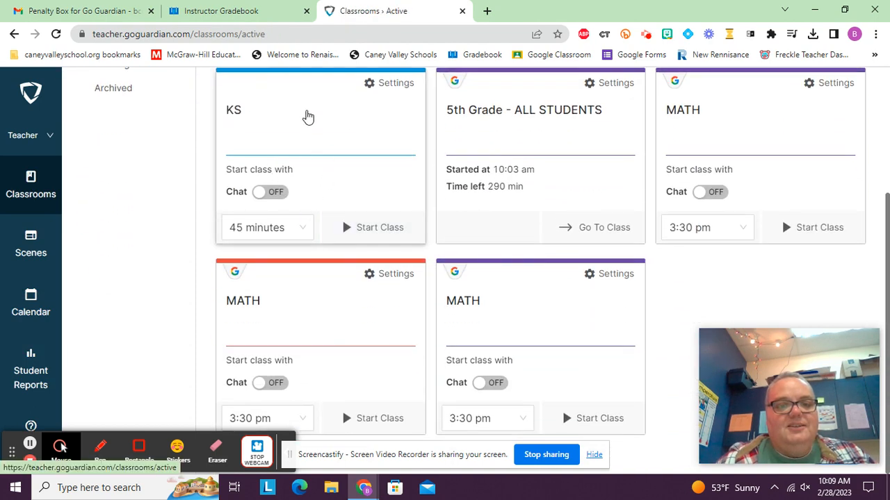
{"action": "scroll", "coordinate": [348, 167], "scroll_direction": "up", "scroll_amount": 1}
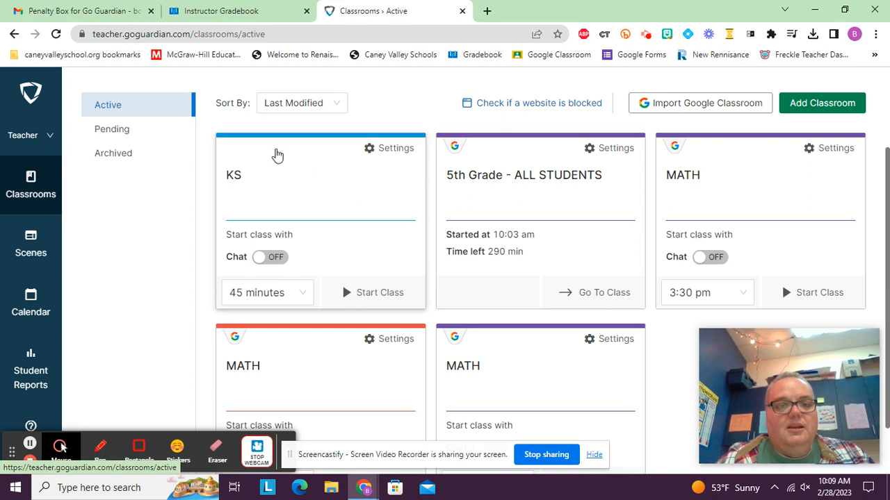
{"action": "left_click", "coordinate": [323, 199]}
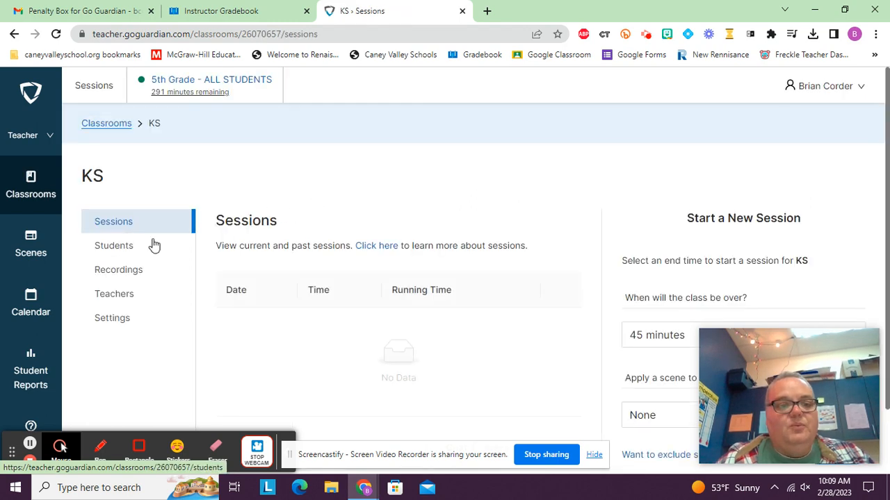
{"action": "left_click", "coordinate": [146, 247]}
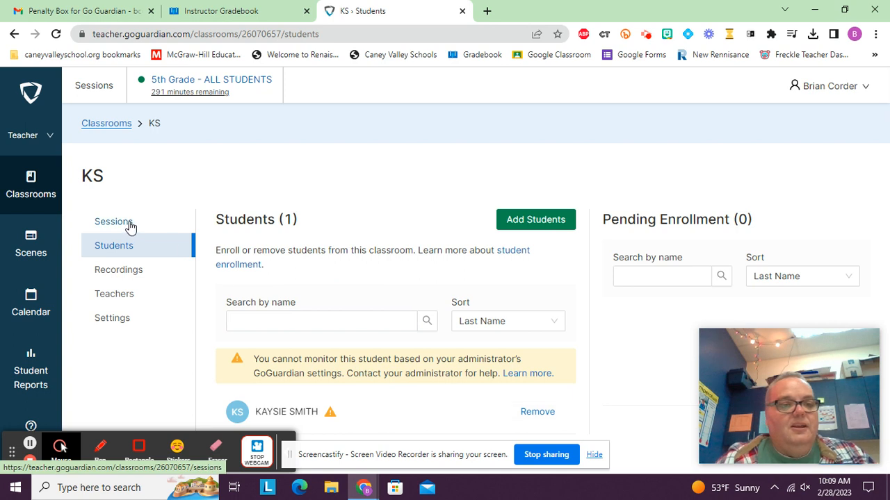
{"action": "left_click", "coordinate": [119, 124]}
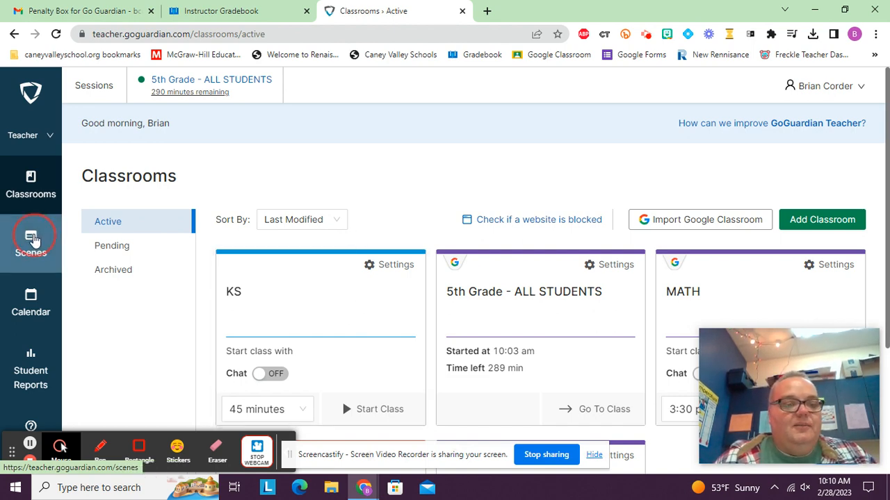
Start a new blocked websites list in Scenes, name it "Youtbe BLOCKER", and continue to its website selection.
{"action": "left_click", "coordinate": [29, 246]}
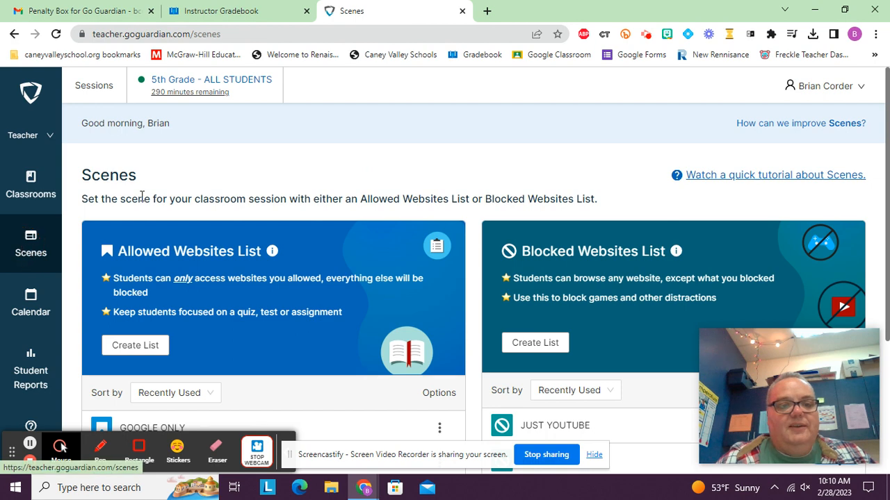
{"action": "scroll", "coordinate": [528, 278], "scroll_direction": "down", "scroll_amount": 3}
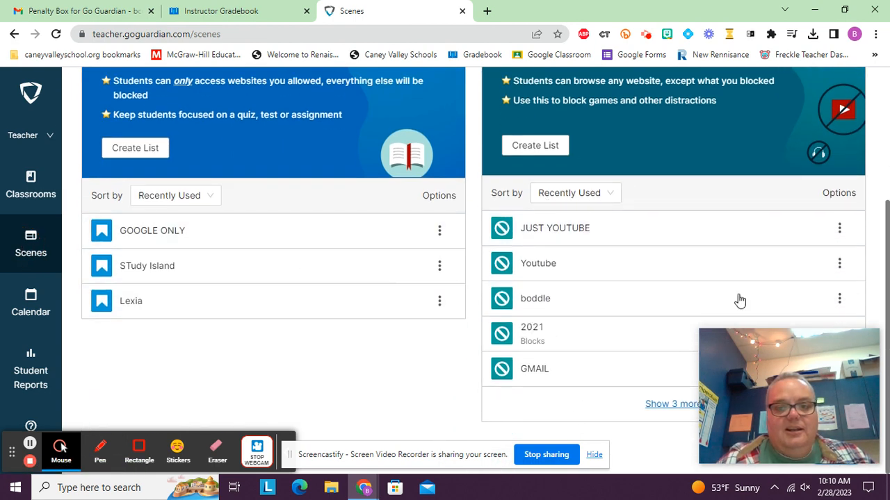
{"action": "scroll", "coordinate": [714, 183], "scroll_direction": "up", "scroll_amount": 2}
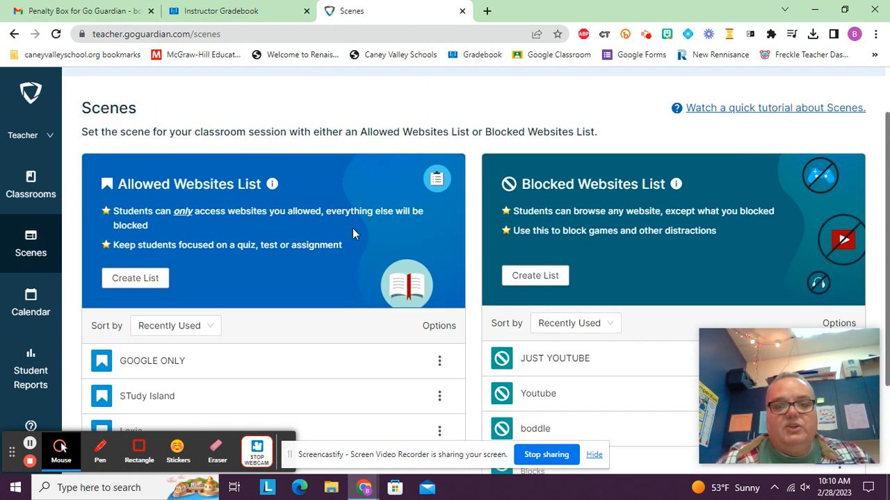
{"action": "scroll", "coordinate": [487, 257], "scroll_direction": "up", "scroll_amount": 1}
{"action": "scroll", "coordinate": [580, 240], "scroll_direction": "down", "scroll_amount": 2}
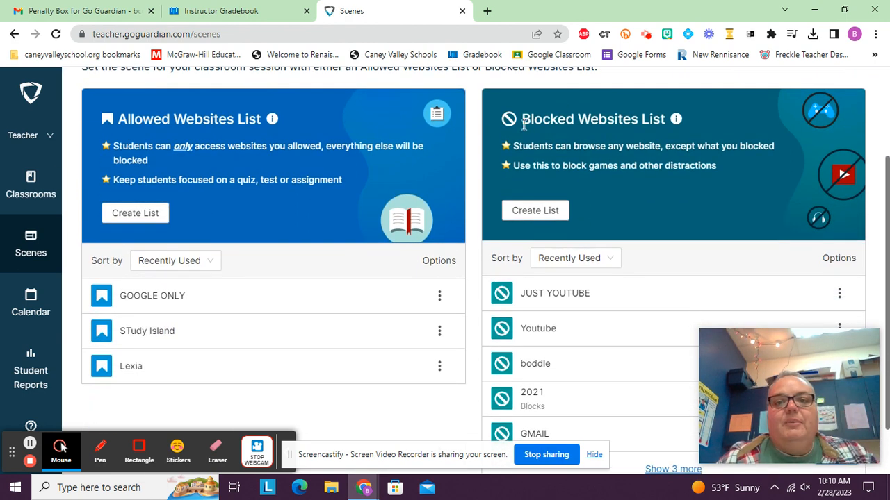
{"action": "left_click_drag", "start_coordinate": [523, 123], "coordinate": [620, 121]}
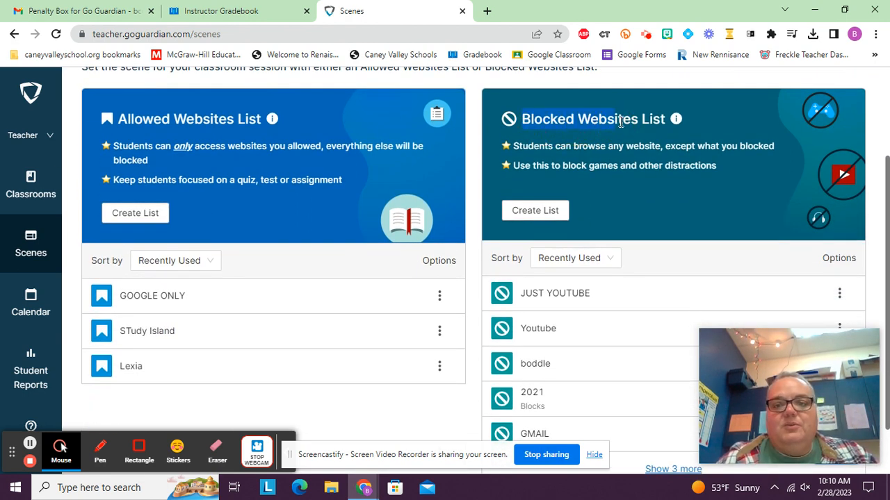
{"action": "left_click", "coordinate": [543, 211]}
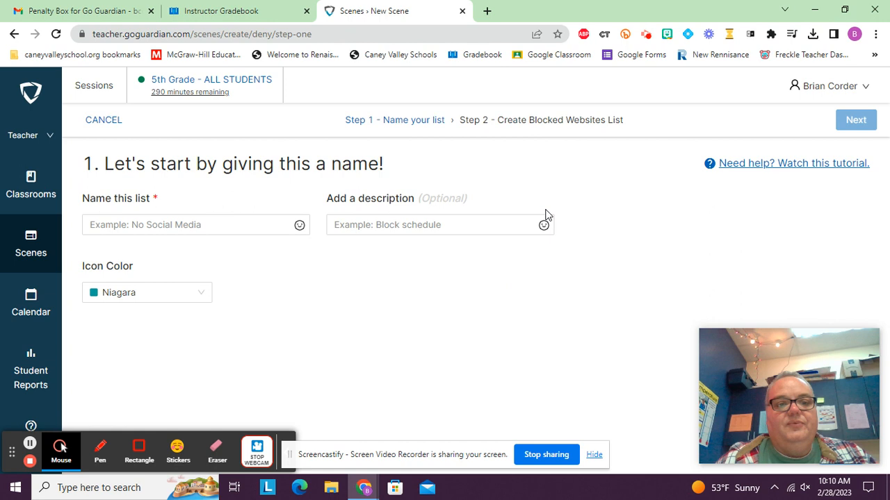
{"action": "left_click", "coordinate": [130, 224]}
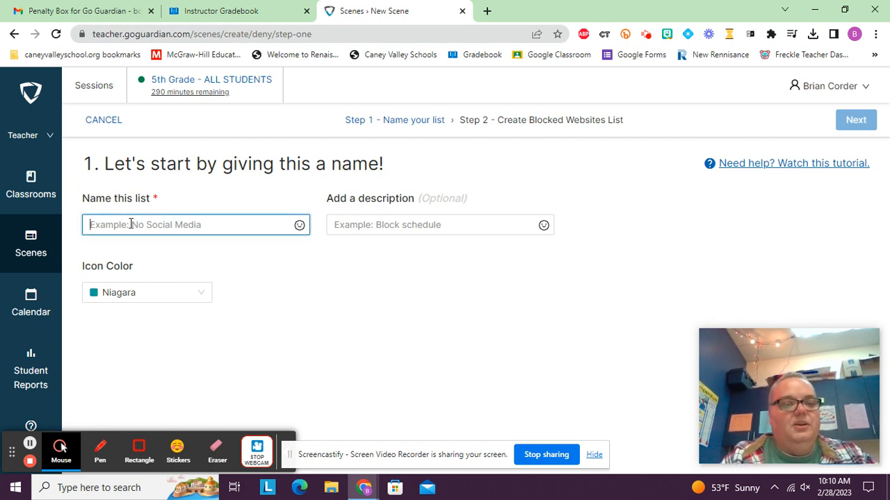
{"action": "type", "text": "Youtbe BLOCKER"}
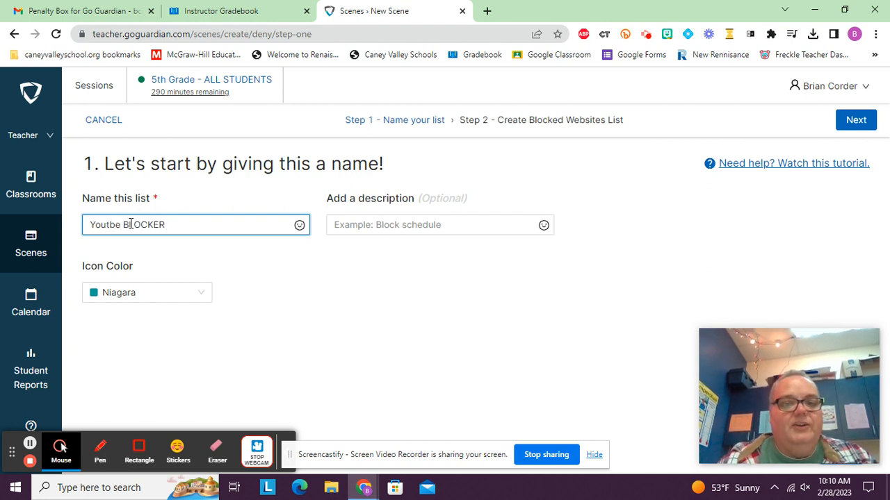
{"action": "left_click", "coordinate": [867, 122]}
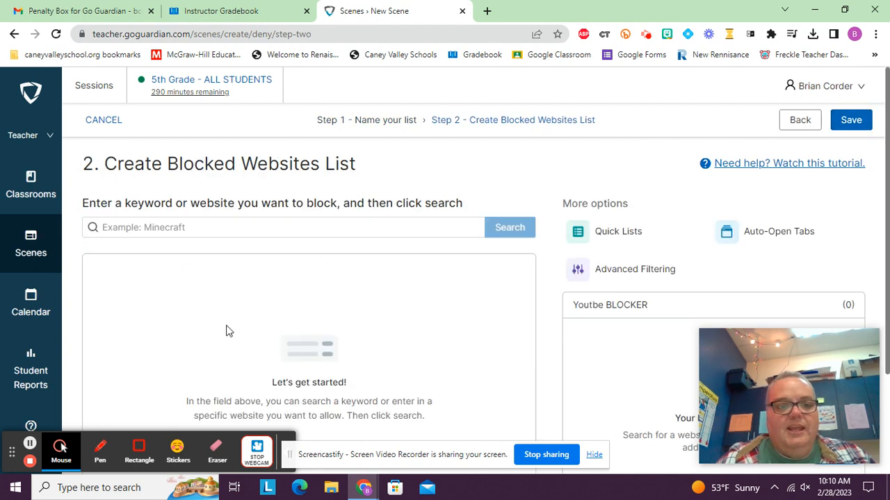
{"action": "left_click", "coordinate": [122, 228]}
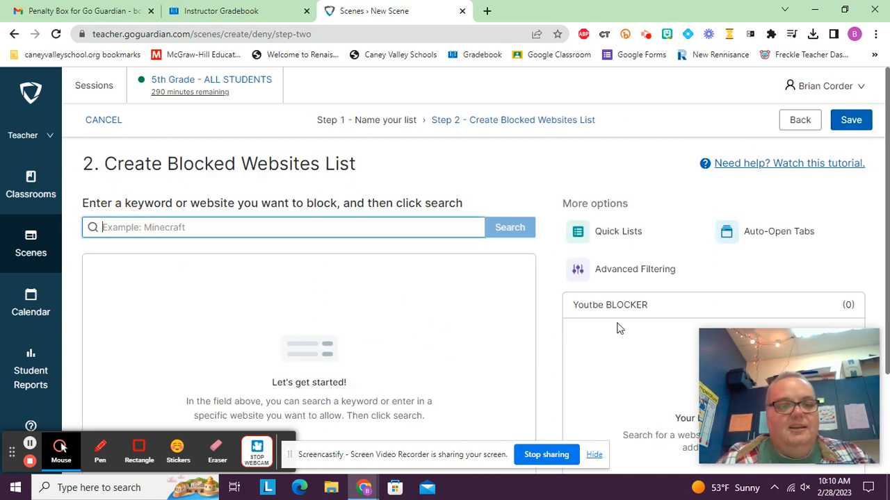
{"action": "scroll", "coordinate": [435, 292], "scroll_direction": "down", "scroll_amount": 1}
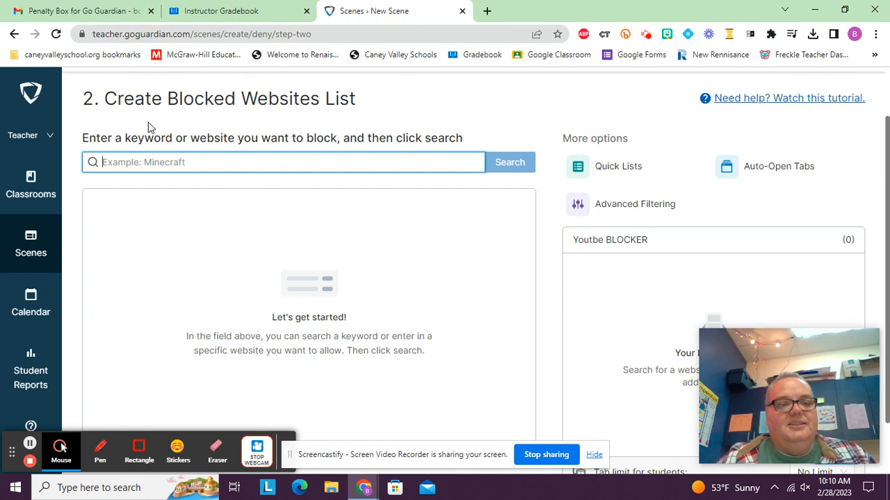
{"action": "scroll", "coordinate": [549, 254], "scroll_direction": "up", "scroll_amount": 1}
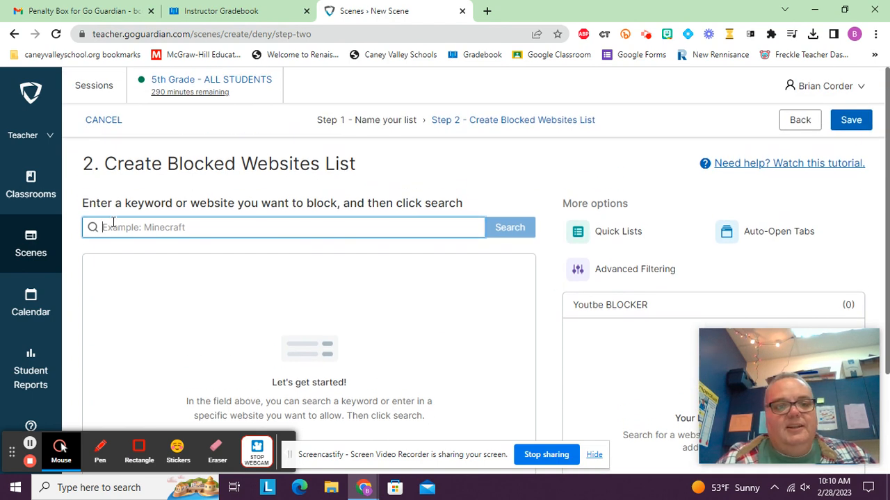
{"action": "type", "text": "www.yotu"}
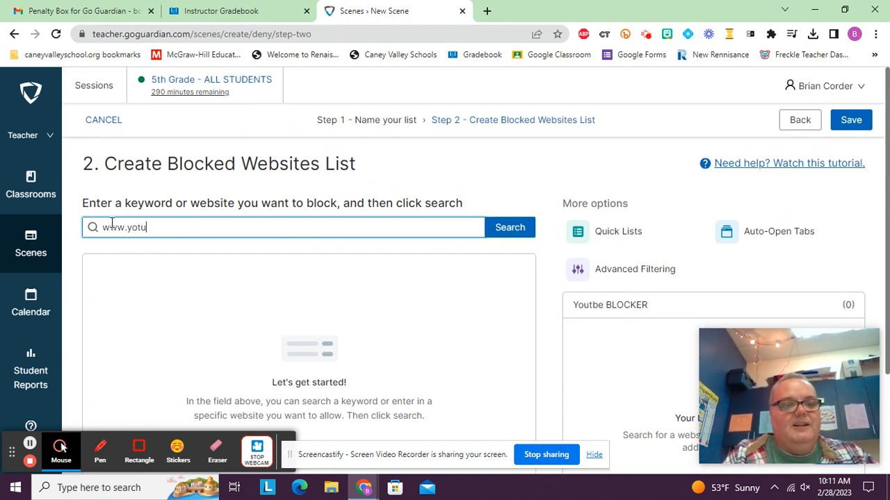
{"action": "type", "text": "be.com"}
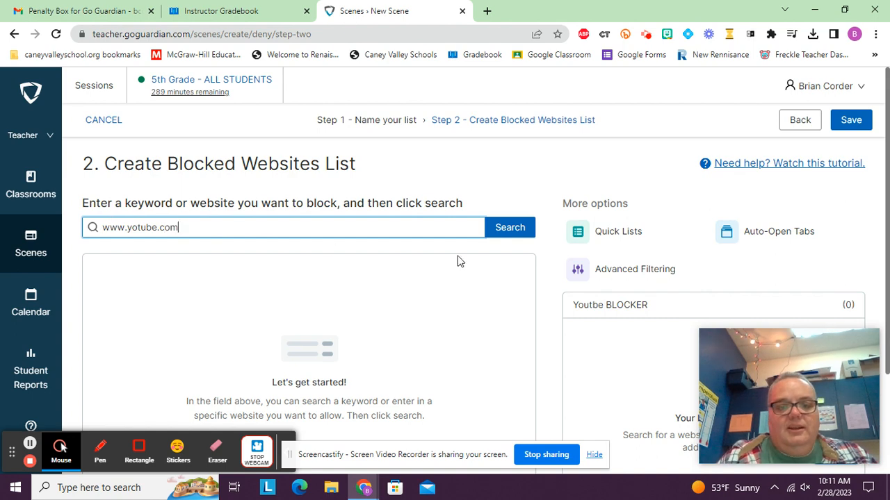
{"action": "left_click", "coordinate": [504, 228]}
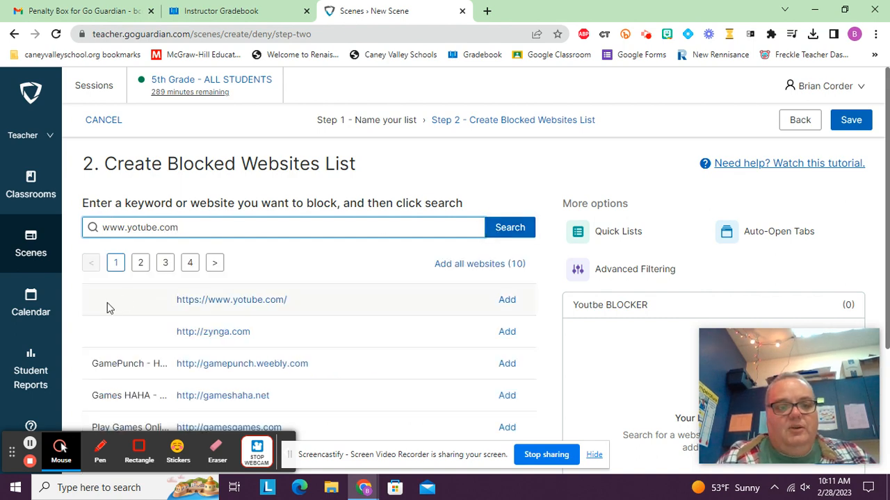
{"action": "left_click", "coordinate": [506, 301]}
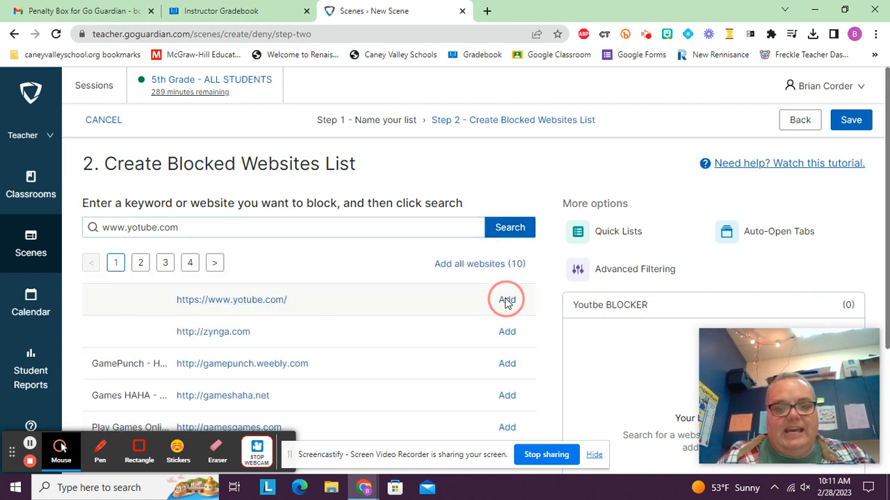
{"action": "scroll", "coordinate": [665, 269], "scroll_direction": "down", "scroll_amount": 2}
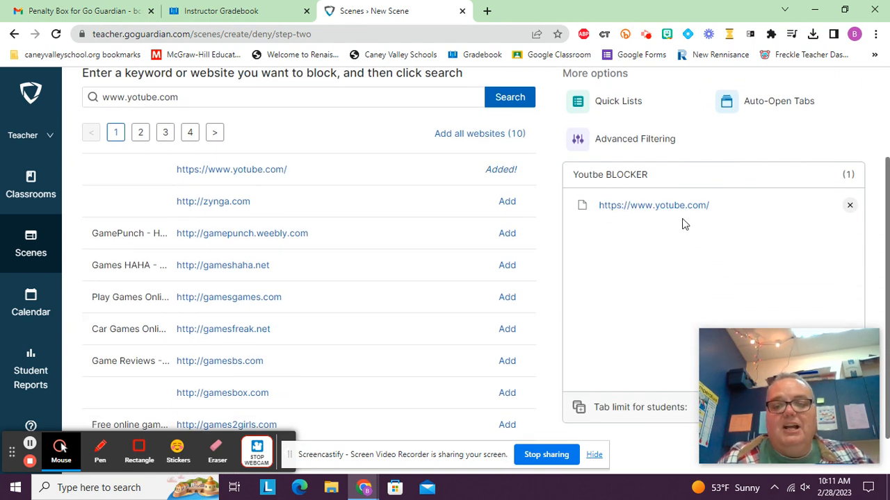
Save the blocked websites list and open the KS classroom's session setup.
{"action": "scroll", "coordinate": [682, 218], "scroll_direction": "up", "scroll_amount": 2}
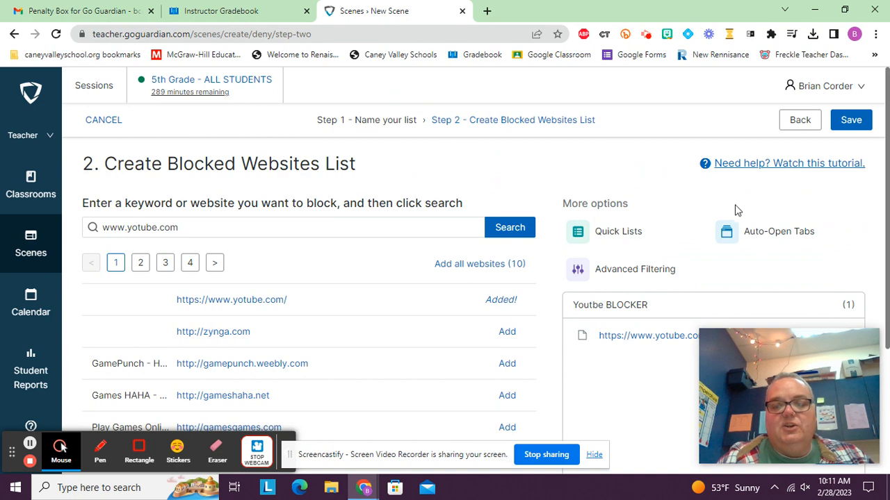
{"action": "left_click", "coordinate": [856, 122]}
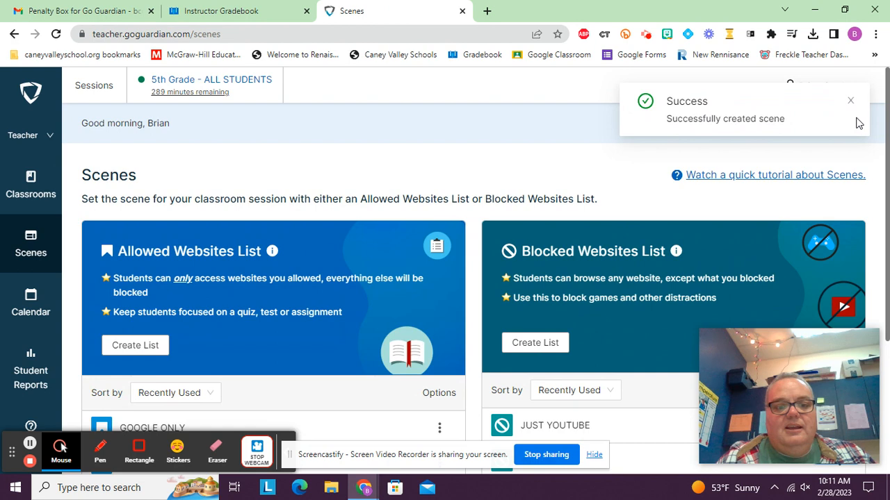
{"action": "left_click", "coordinate": [31, 180]}
{"action": "left_click", "coordinate": [320, 296]}
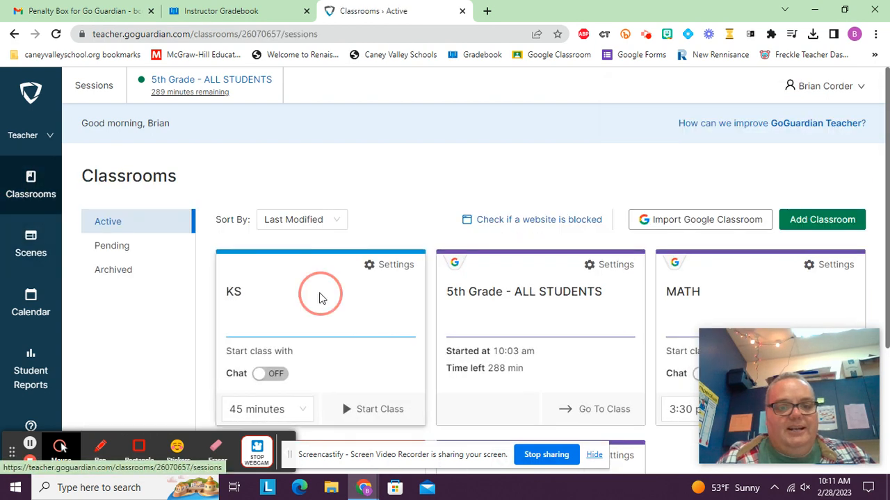
{"action": "scroll", "coordinate": [629, 266], "scroll_direction": "down", "scroll_amount": 1}
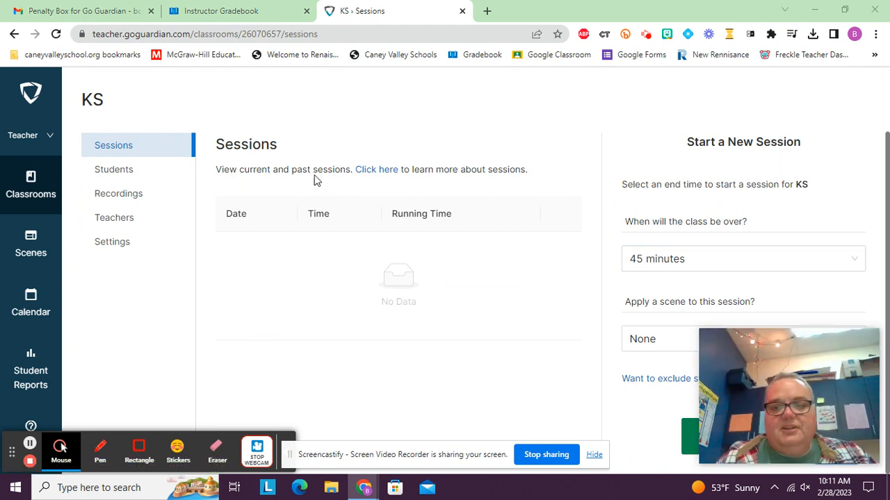
{"action": "left_click_drag", "start_coordinate": [765, 342], "coordinate": [151, 100]}
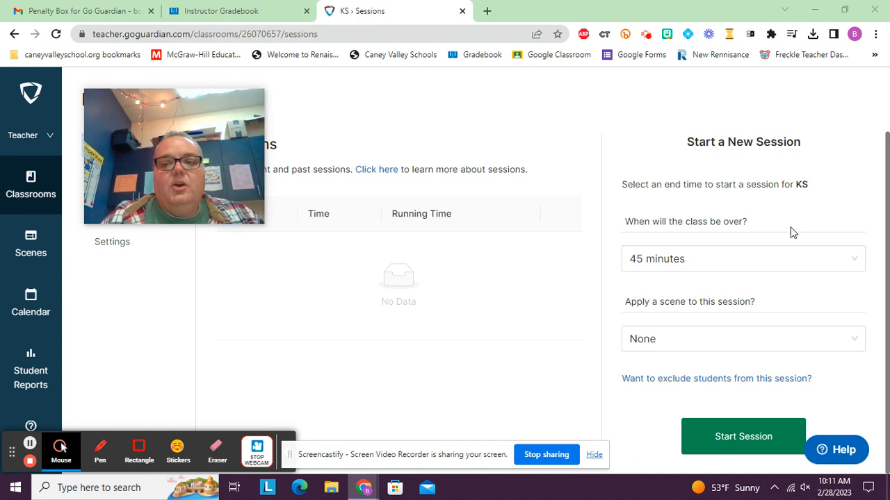
Set the new KS session to end at a custom time of 3:00 PM.
{"action": "left_click", "coordinate": [696, 259]}
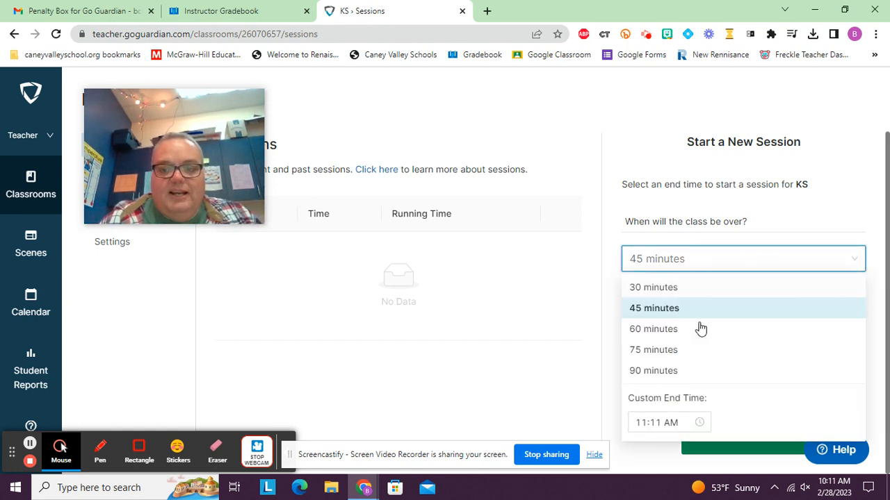
{"action": "left_click", "coordinate": [646, 422]}
{"action": "left_click", "coordinate": [643, 417]}
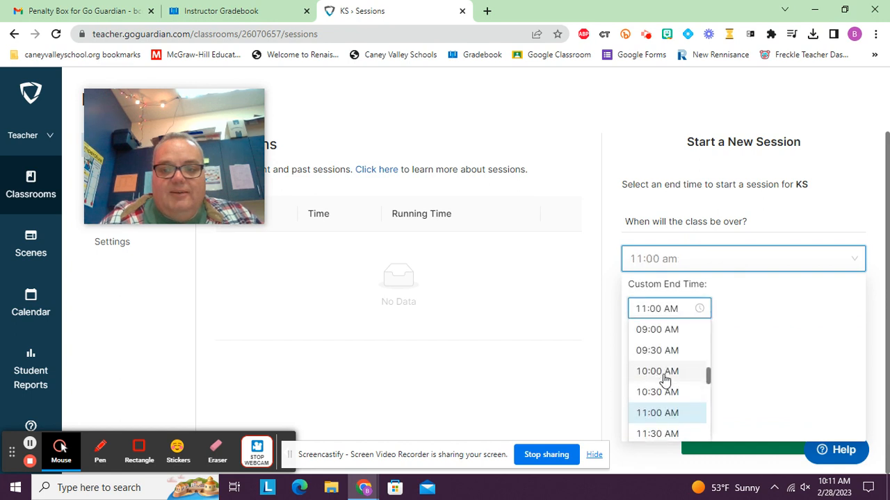
{"action": "scroll", "coordinate": [667, 379], "scroll_direction": "down", "scroll_amount": 6}
{"action": "scroll", "coordinate": [673, 375], "scroll_direction": "up", "scroll_amount": 6}
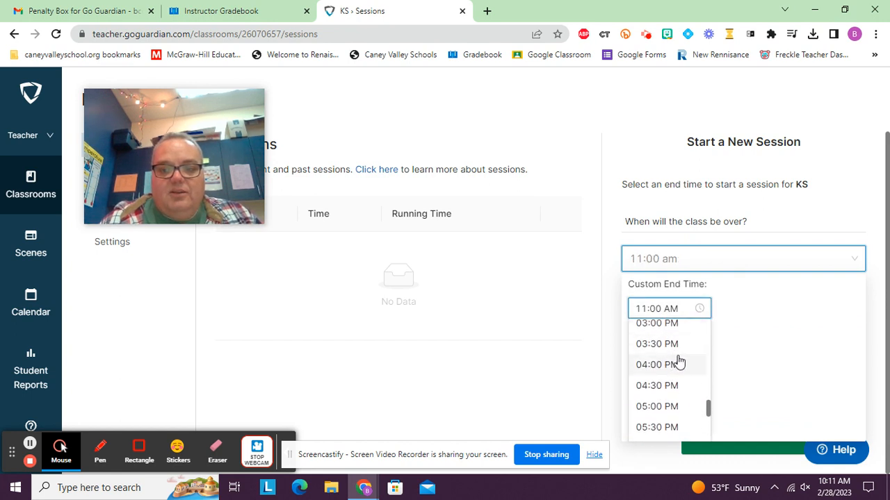
{"action": "left_click", "coordinate": [662, 345]}
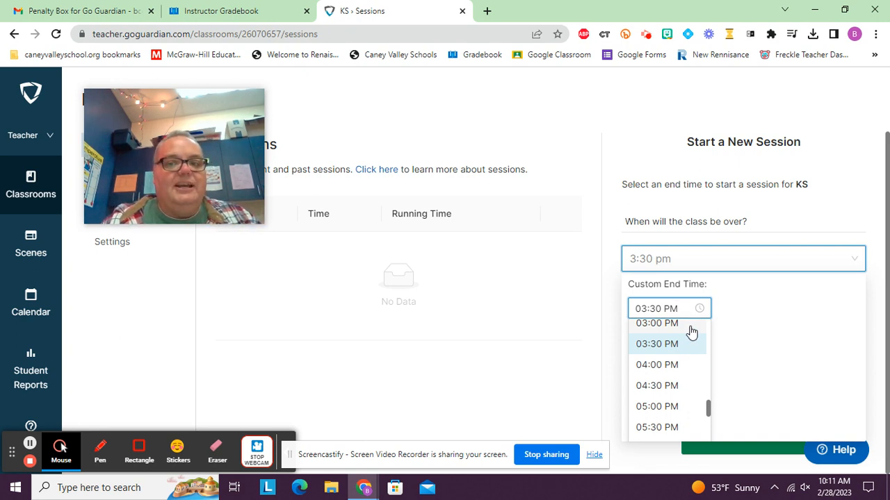
{"action": "left_click", "coordinate": [687, 326]}
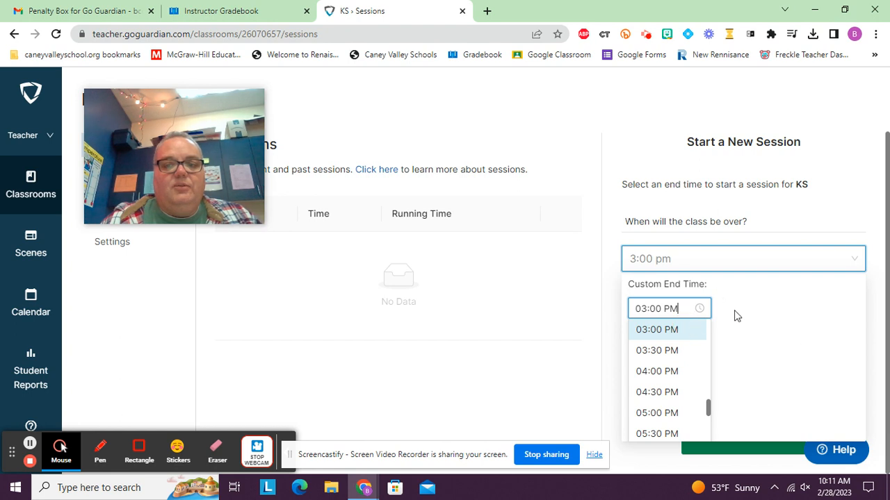
{"action": "left_click", "coordinate": [825, 242]}
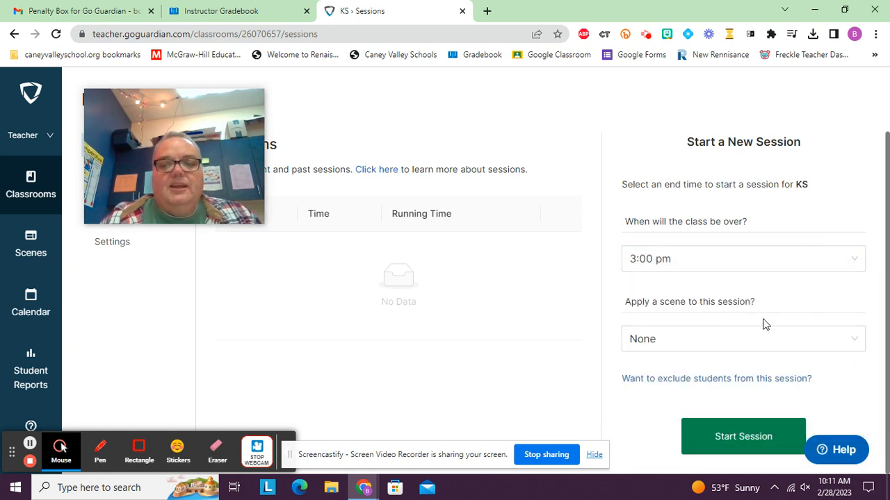
Apply the Youtbe BLOCKER scene to the new KS session and start the session.
{"action": "left_click", "coordinate": [686, 347]}
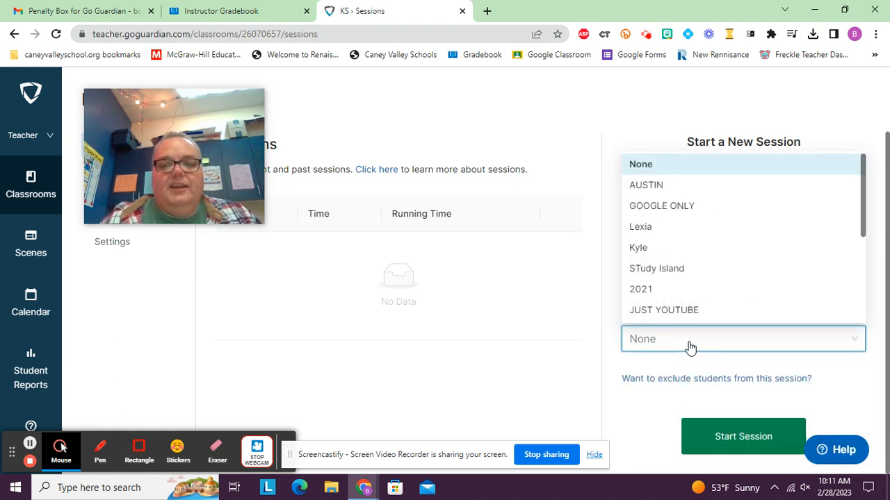
{"action": "scroll", "coordinate": [757, 244], "scroll_direction": "down", "scroll_amount": 3}
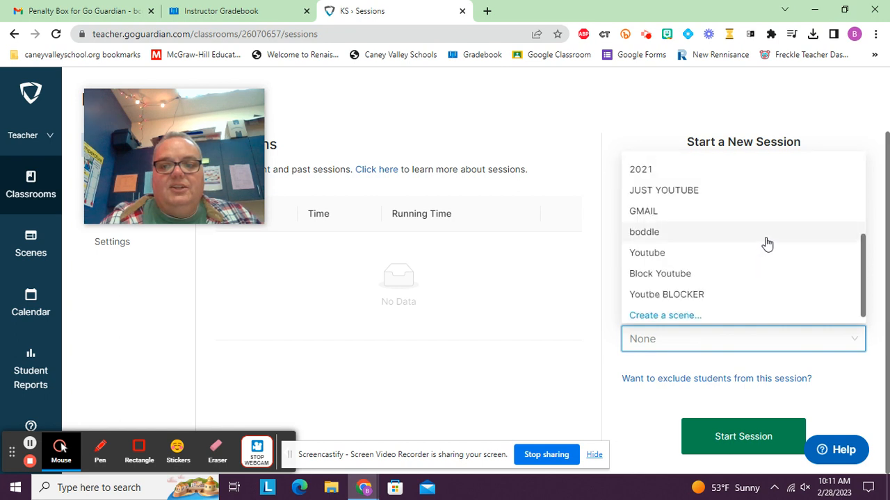
{"action": "left_click", "coordinate": [656, 298]}
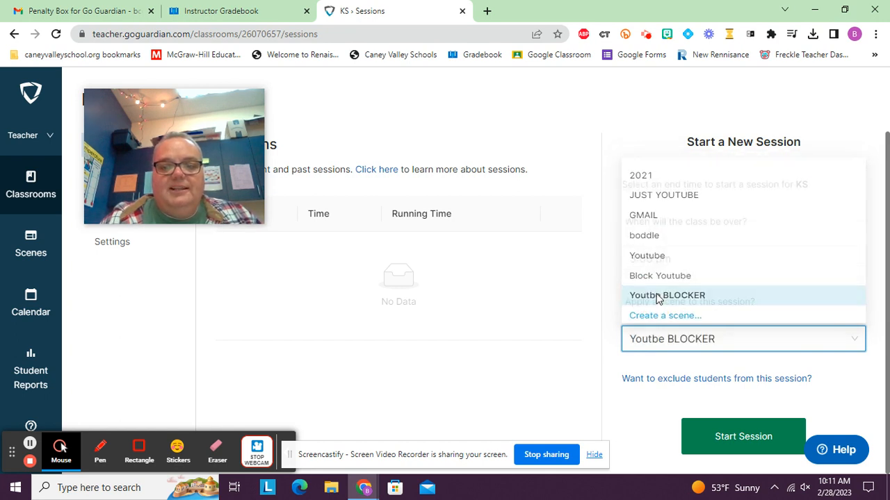
{"action": "left_click", "coordinate": [747, 436]}
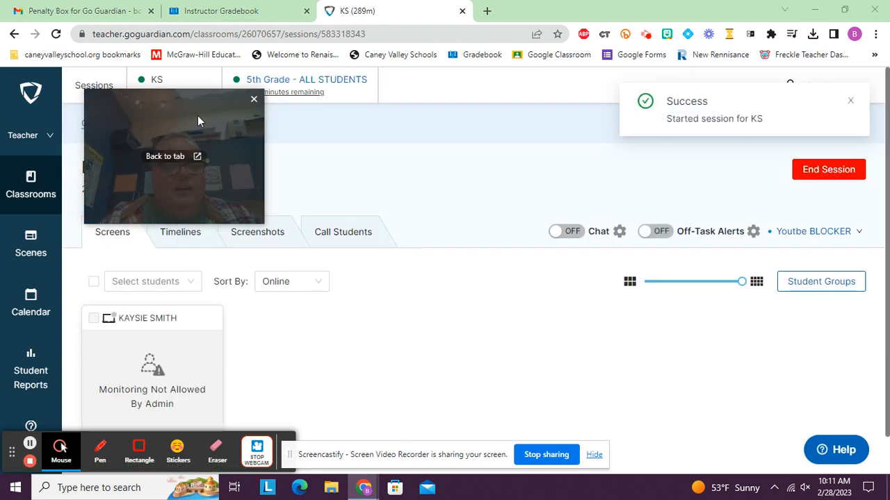
{"action": "left_click_drag", "start_coordinate": [197, 121], "coordinate": [604, 195]}
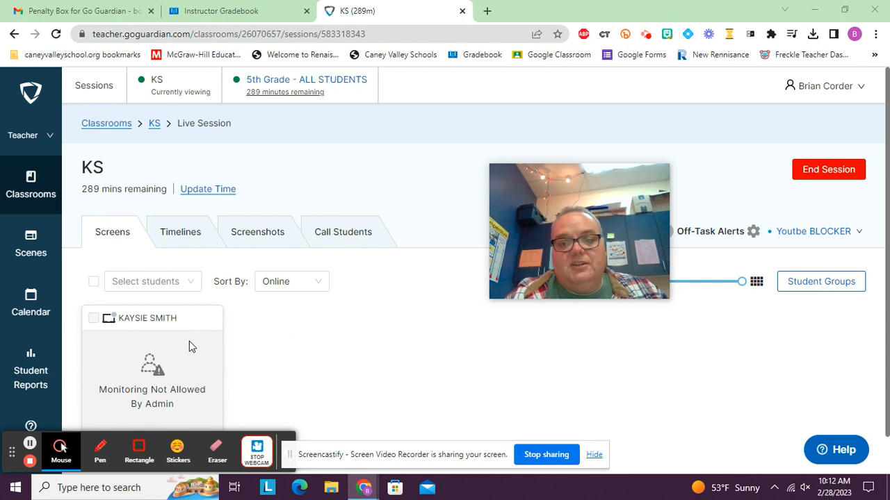
Try to disable the Youtbe BLOCKER scene in the live KS session.
{"action": "scroll", "coordinate": [361, 349], "scroll_direction": "down", "scroll_amount": 1}
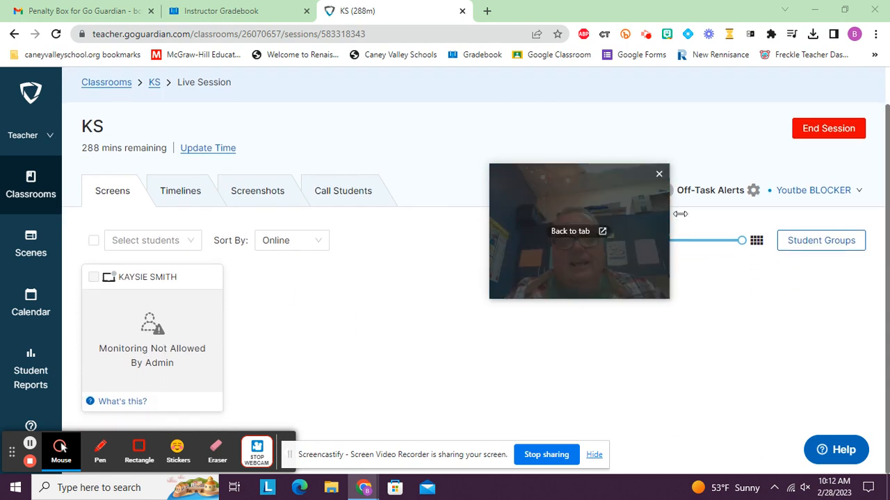
{"action": "left_click", "coordinate": [819, 195]}
{"action": "scroll", "coordinate": [812, 199], "scroll_direction": "up", "scroll_amount": 1}
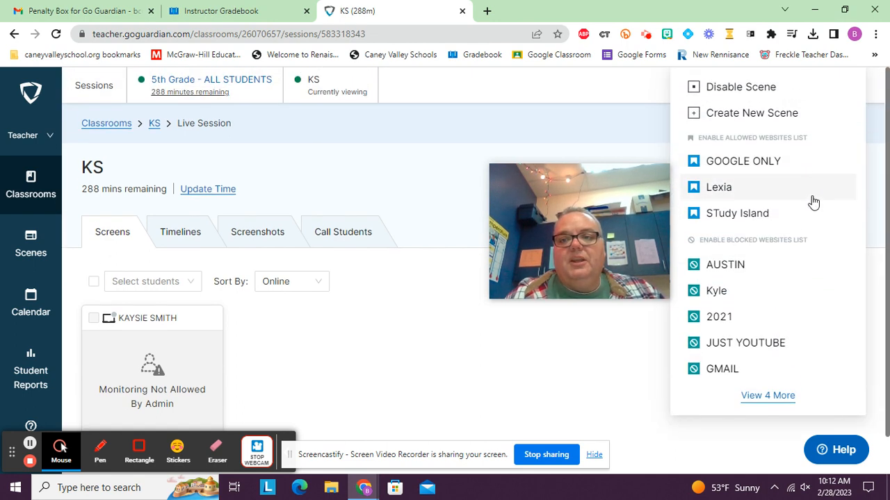
{"action": "left_click", "coordinate": [770, 87]}
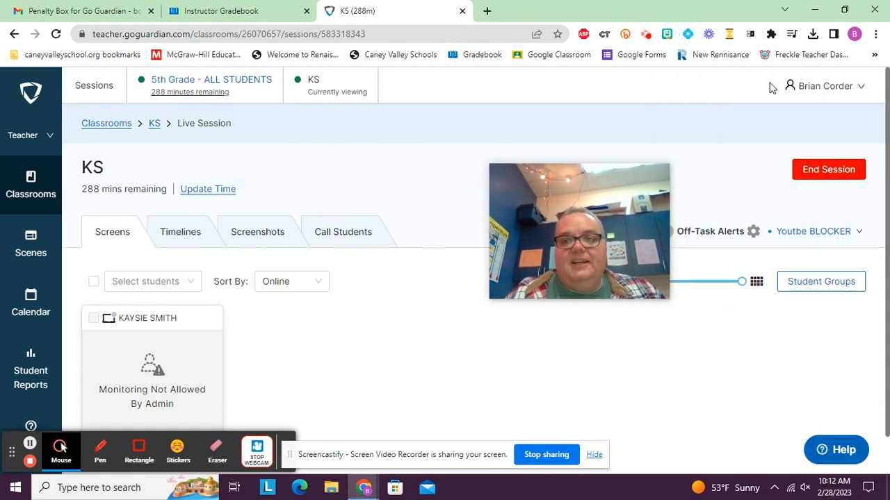
{"action": "left_click", "coordinate": [849, 232]}
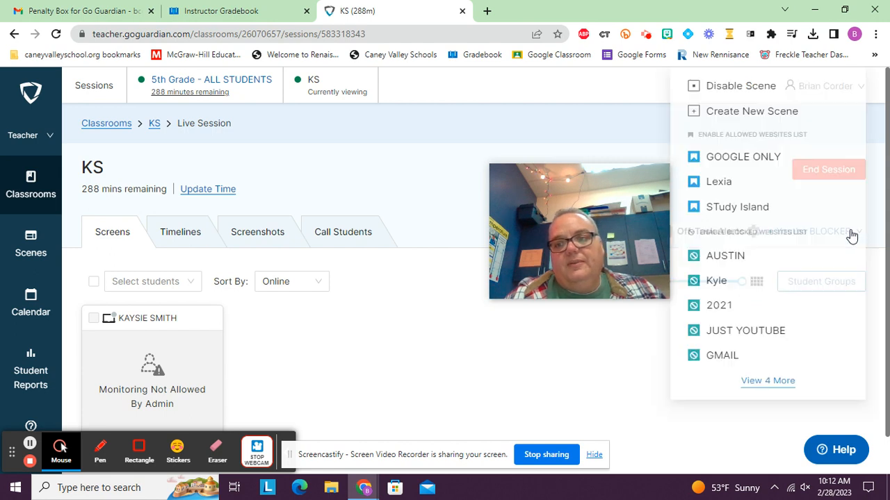
{"action": "left_click", "coordinate": [760, 88]}
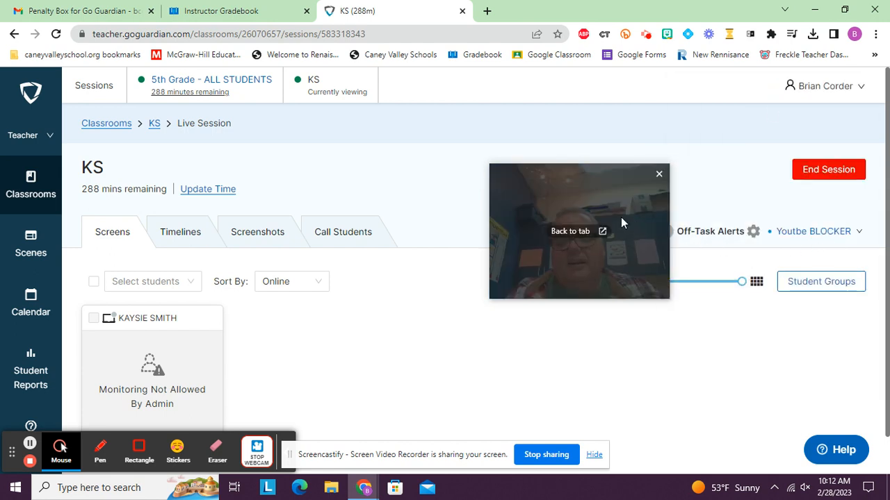
{"action": "left_click", "coordinate": [796, 233]}
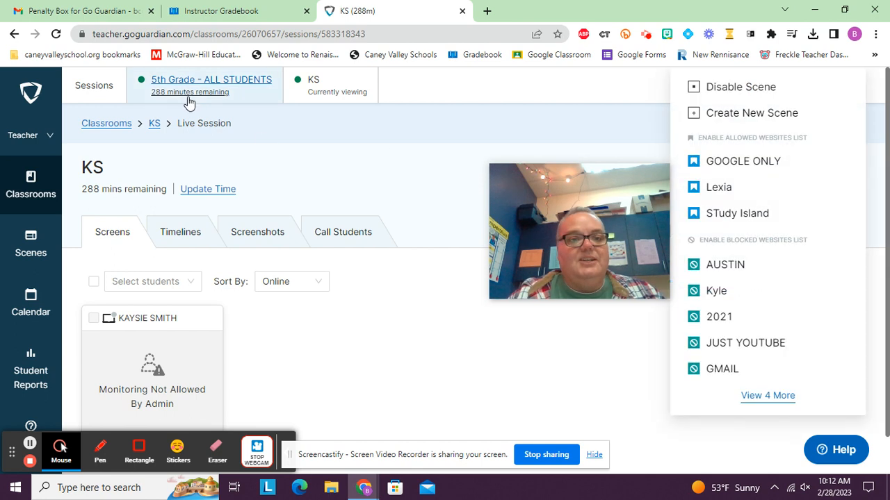
Switch to the 5th Grade - ALL STUDENTS live session and look over its student screens.
{"action": "left_click", "coordinate": [208, 80]}
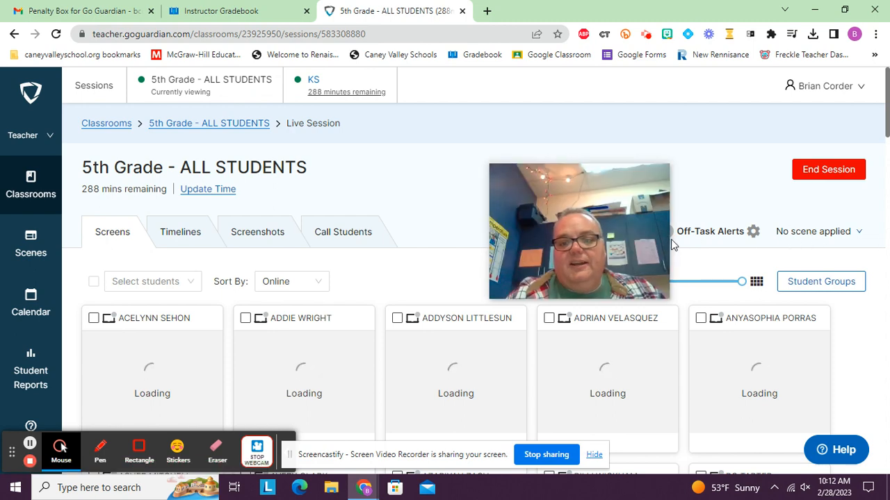
{"action": "scroll", "coordinate": [671, 243], "scroll_direction": "down", "scroll_amount": 3}
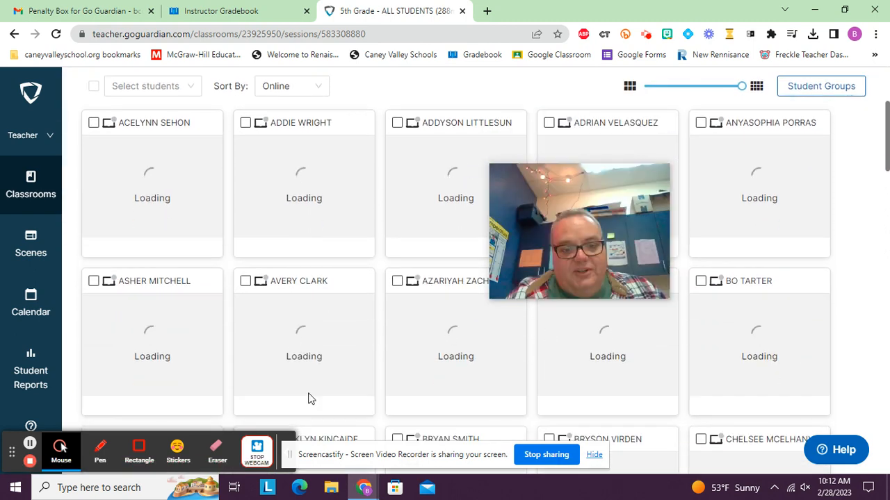
{"action": "scroll", "coordinate": [595, 329], "scroll_direction": "down", "scroll_amount": 3}
{"action": "scroll", "coordinate": [782, 366], "scroll_direction": "up", "scroll_amount": 6}
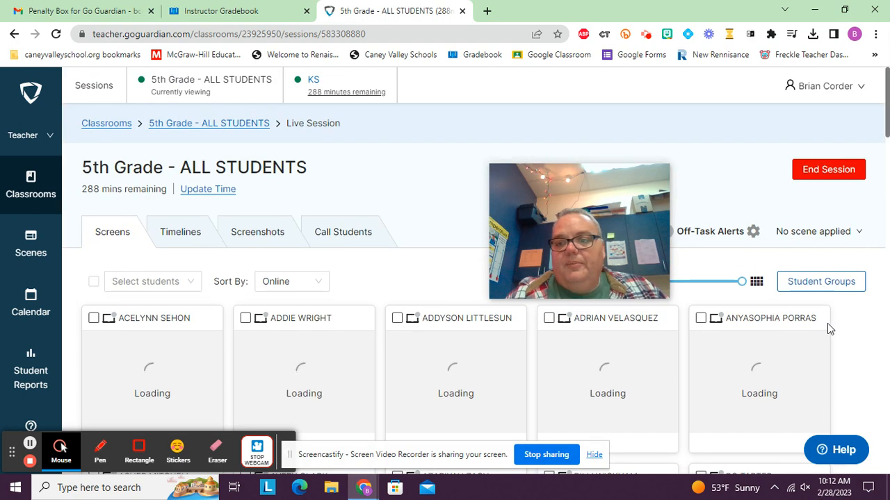
Apply the JUST YOUTUBE blocked websites scene to the 5th Grade - ALL STUDENTS session and disable it again.
{"action": "left_click", "coordinate": [850, 233]}
{"action": "scroll", "coordinate": [753, 360], "scroll_direction": "down", "scroll_amount": 4}
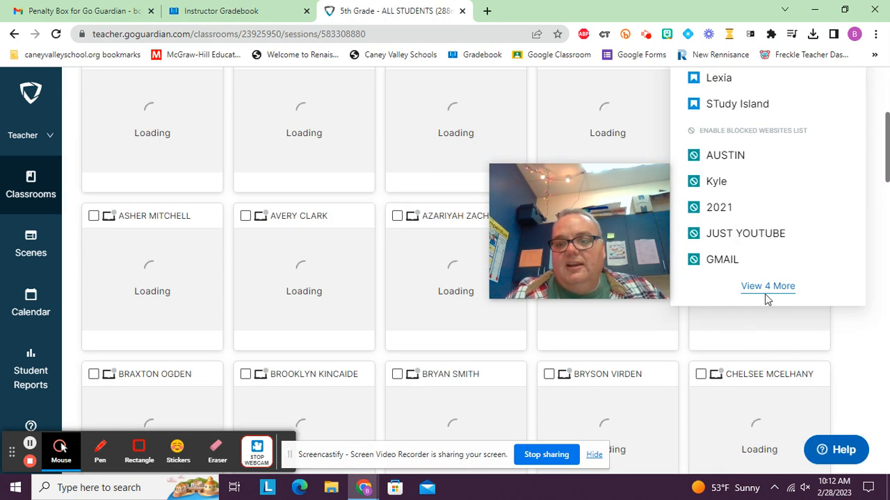
{"action": "left_click", "coordinate": [779, 240]}
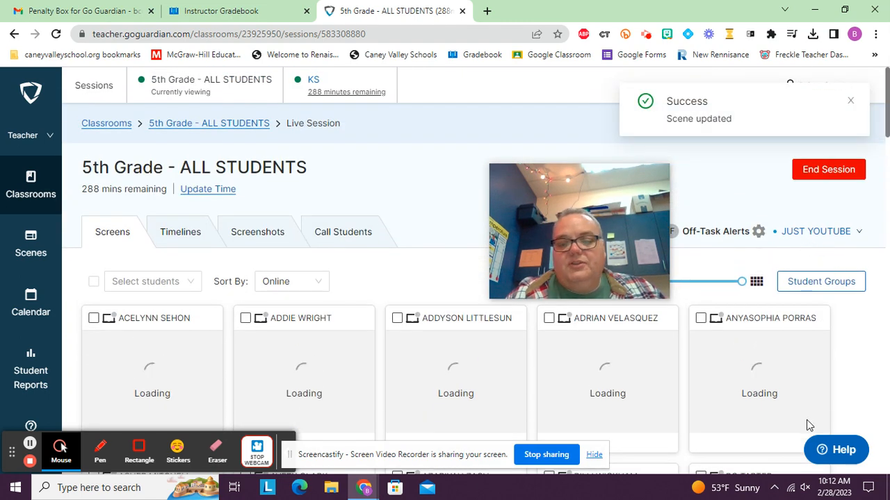
{"action": "left_click", "coordinate": [834, 231]}
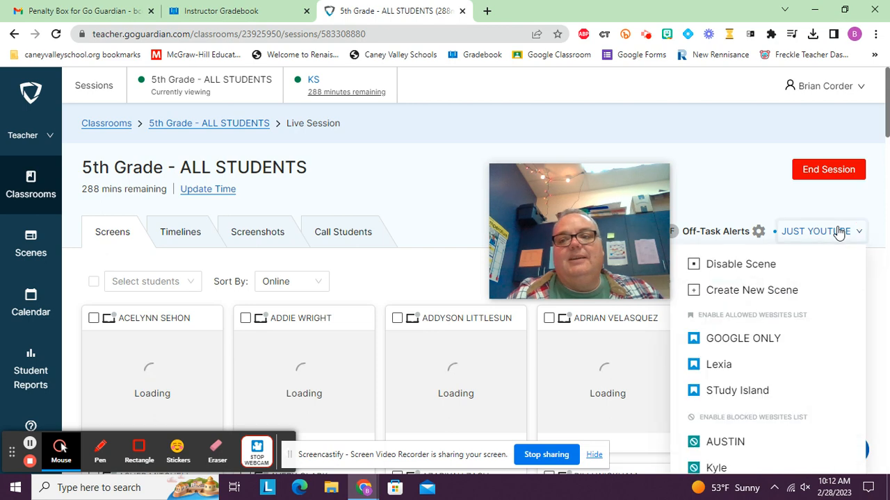
{"action": "left_click", "coordinate": [774, 265]}
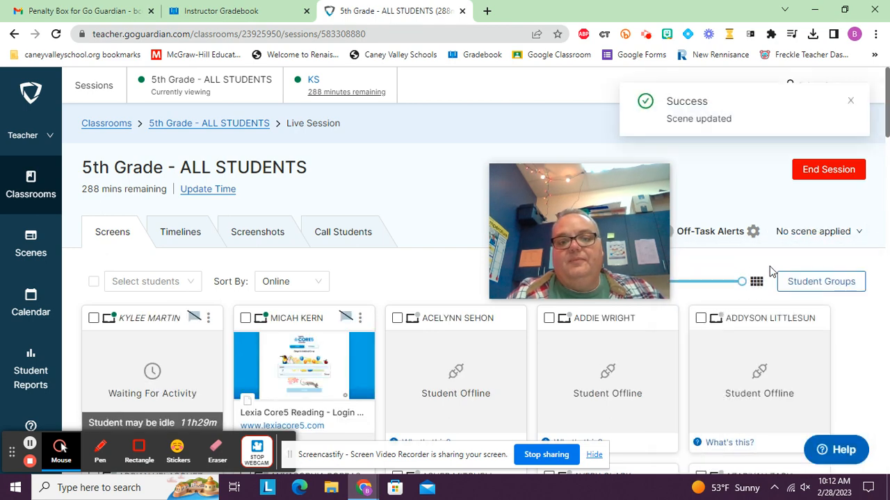